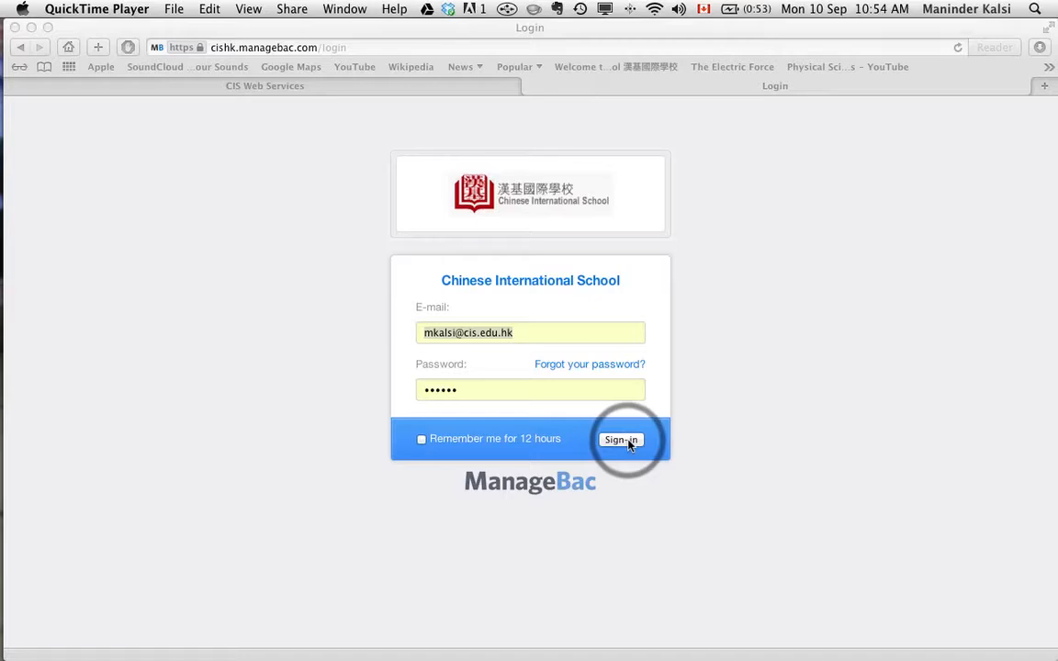
Step: Sign in to the Chinese International School account and open the IB MYP Year 10 Science class
{"action": "left_click", "coordinate": [629, 443]}
{"action": "left_click", "coordinate": [629, 444]}
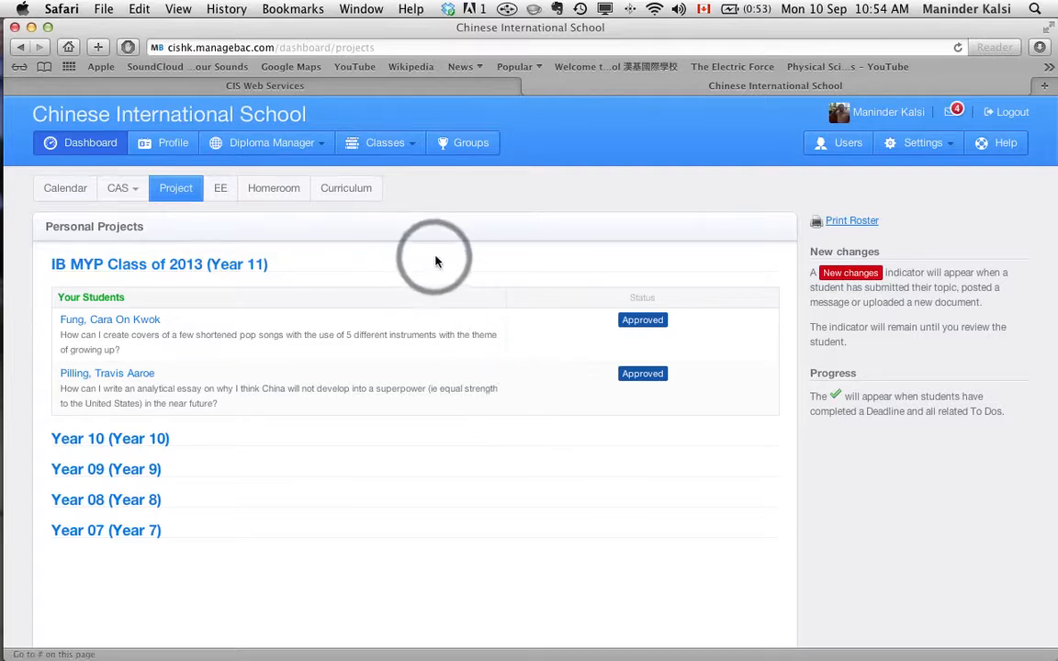
{"action": "mouse_move", "coordinate": [381, 148]}
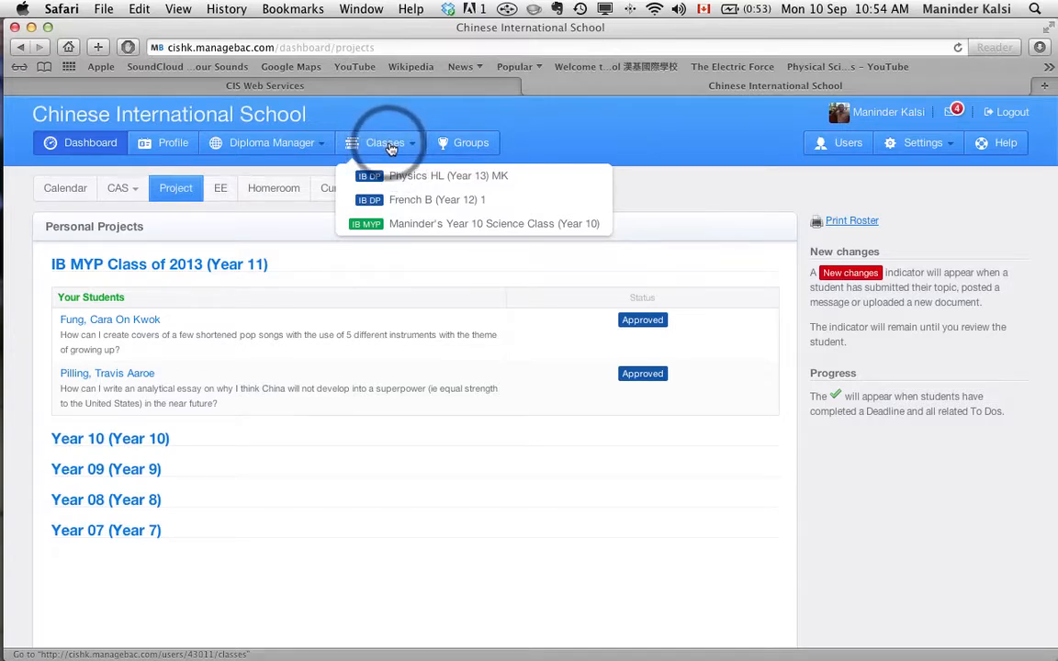
{"action": "left_click", "coordinate": [410, 225]}
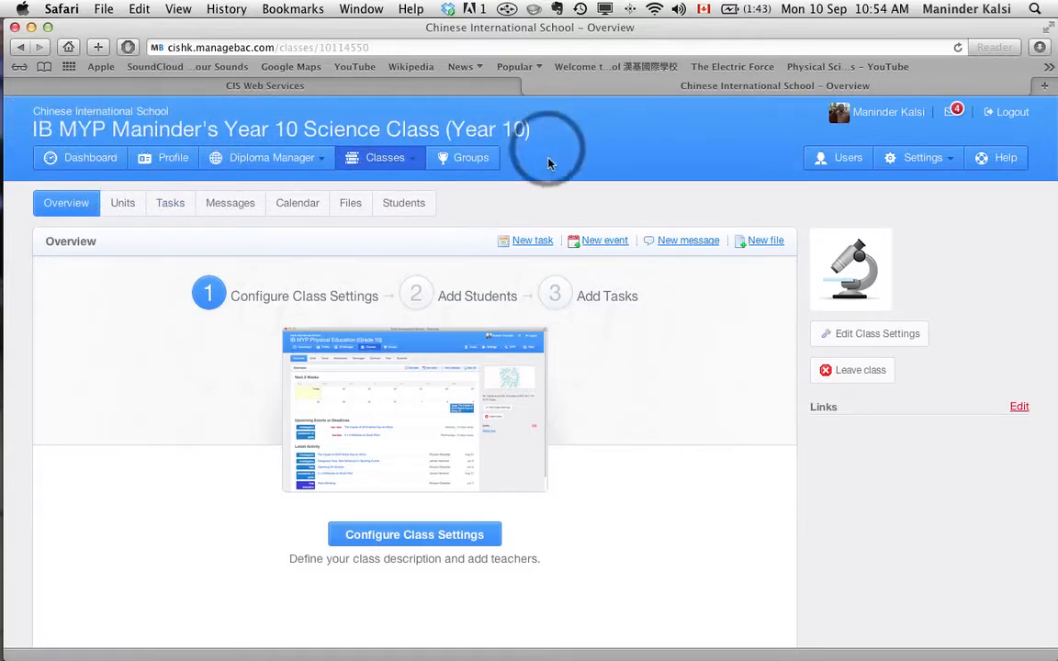
Step: Review the class's units, covering the current Energy unit and the unit schedule
{"action": "left_click", "coordinate": [120, 210]}
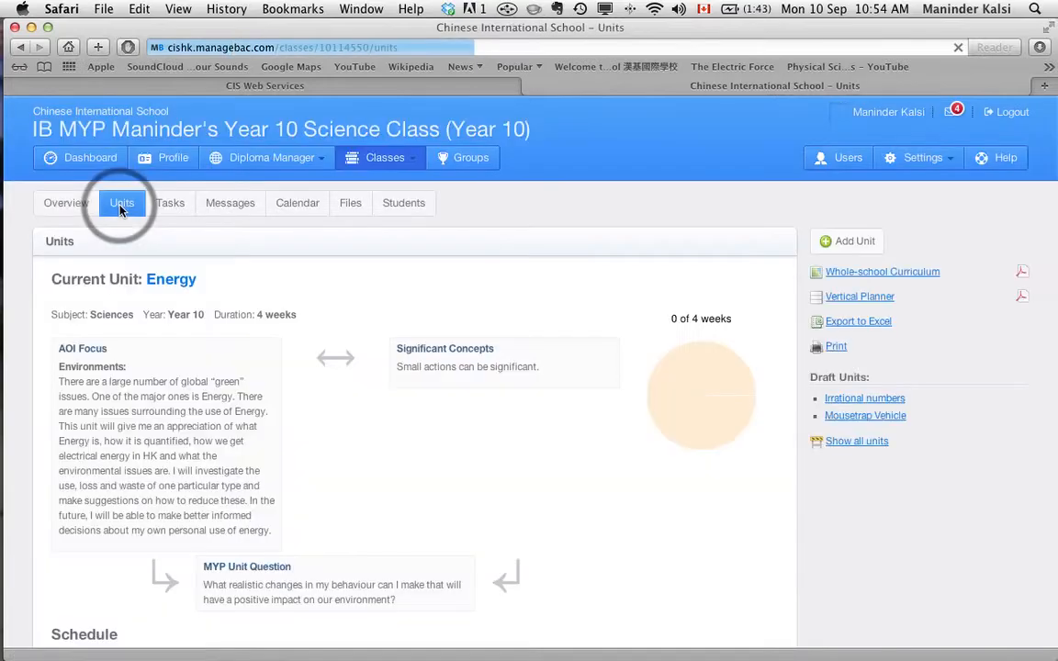
{"action": "scroll", "coordinate": [244, 342], "scroll_direction": "down", "scroll_amount": 1}
{"action": "scroll", "coordinate": [243, 345], "scroll_direction": "down", "scroll_amount": 7}
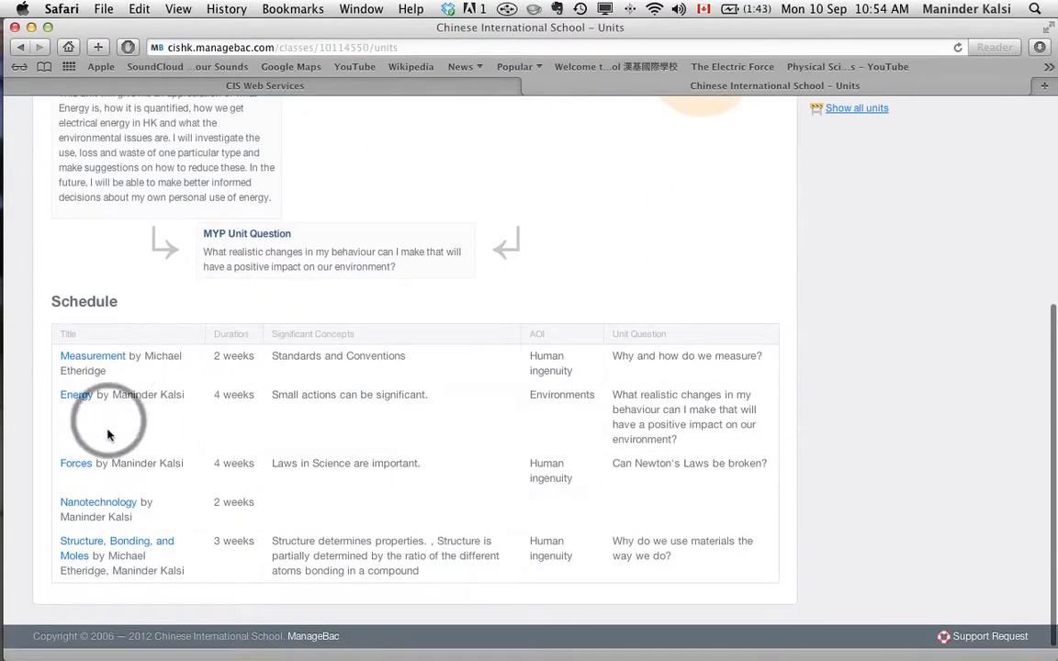
{"action": "scroll", "coordinate": [328, 411], "scroll_direction": "up", "scroll_amount": 6}
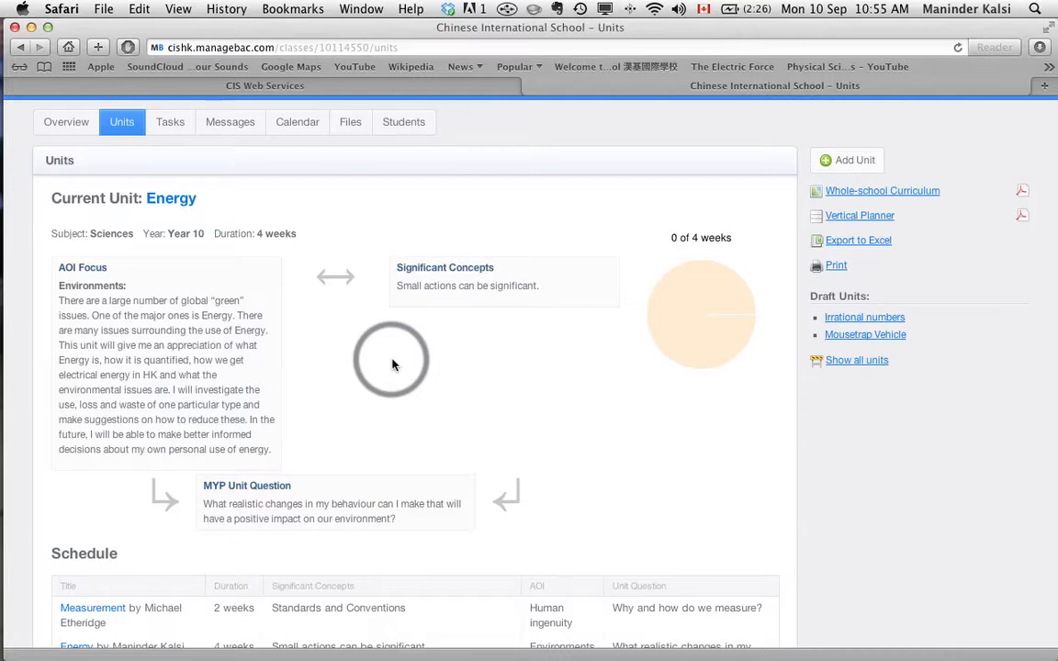
Step: Start a new task for the class and name it "Energy Usage Essay"
{"action": "left_click", "coordinate": [173, 124]}
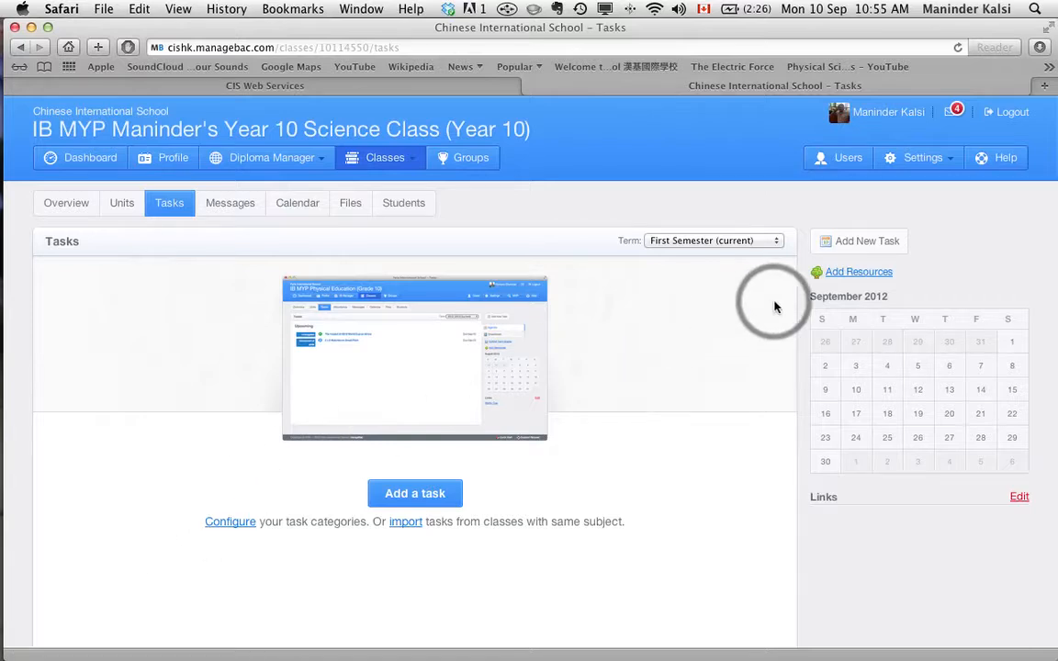
{"action": "left_click", "coordinate": [865, 244]}
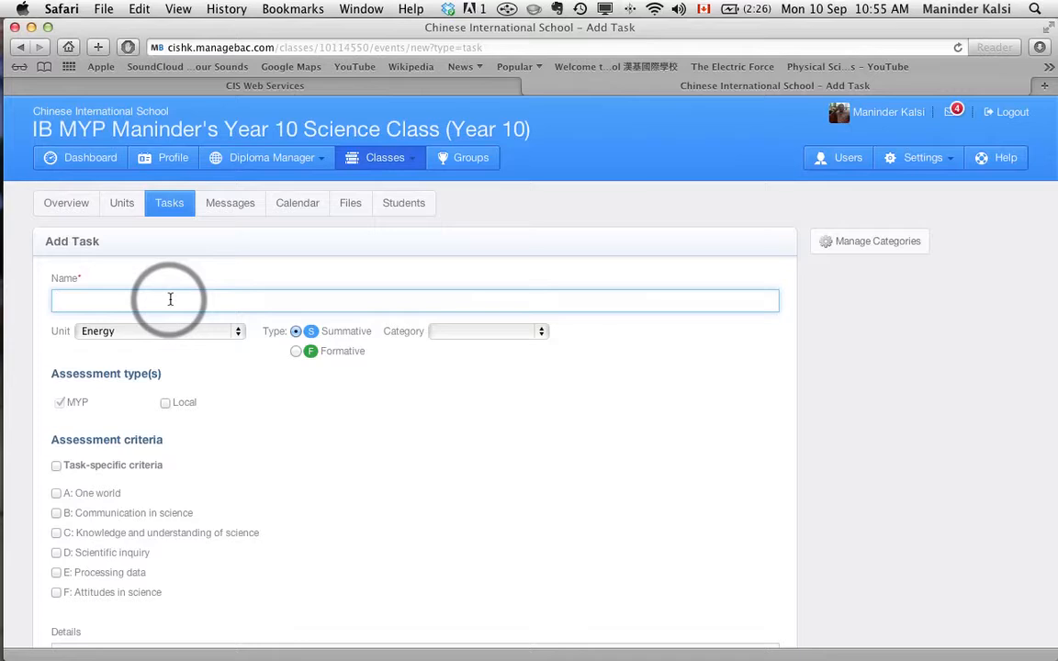
{"action": "type", "text": "Energy U"}
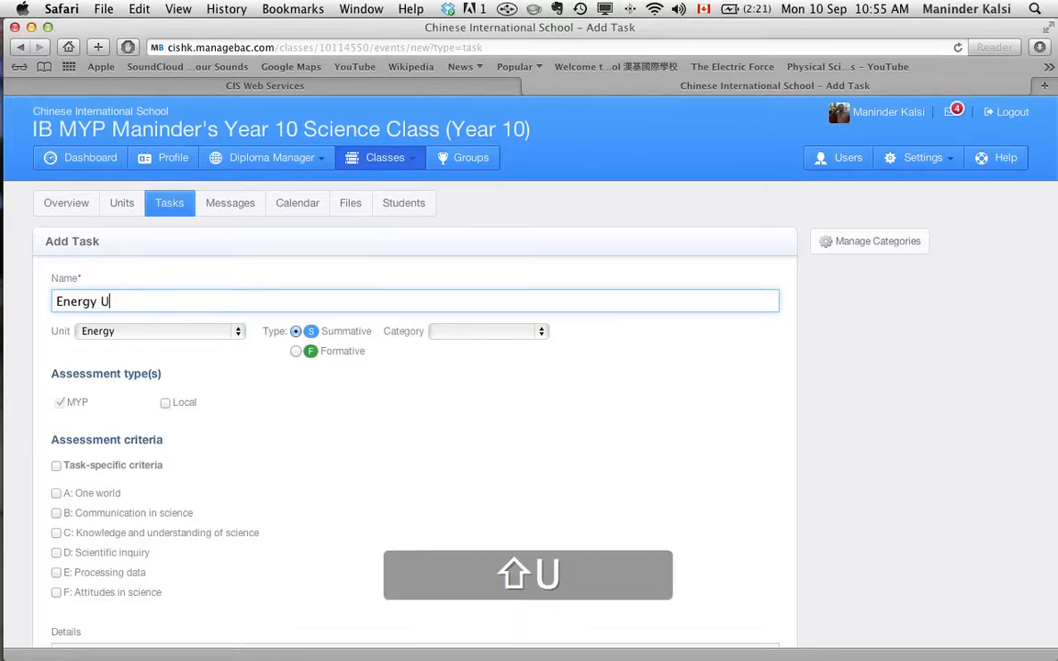
{"action": "type", "text": "sage Essay"}
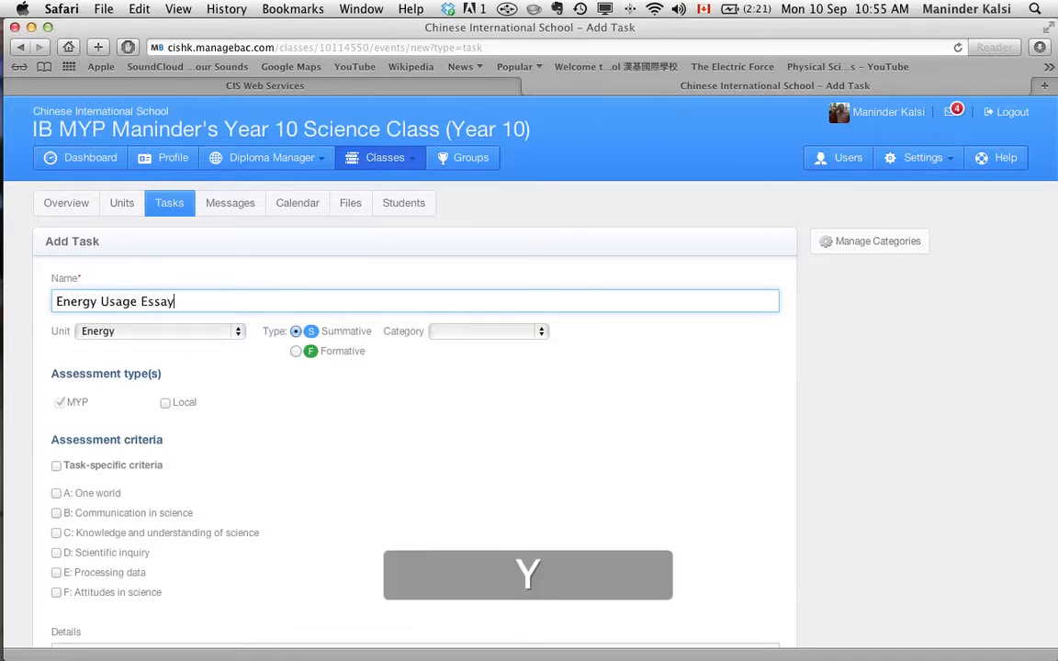
Step: Assign the task to the Energy unit and set its category to Essay
{"action": "left_click", "coordinate": [241, 332]}
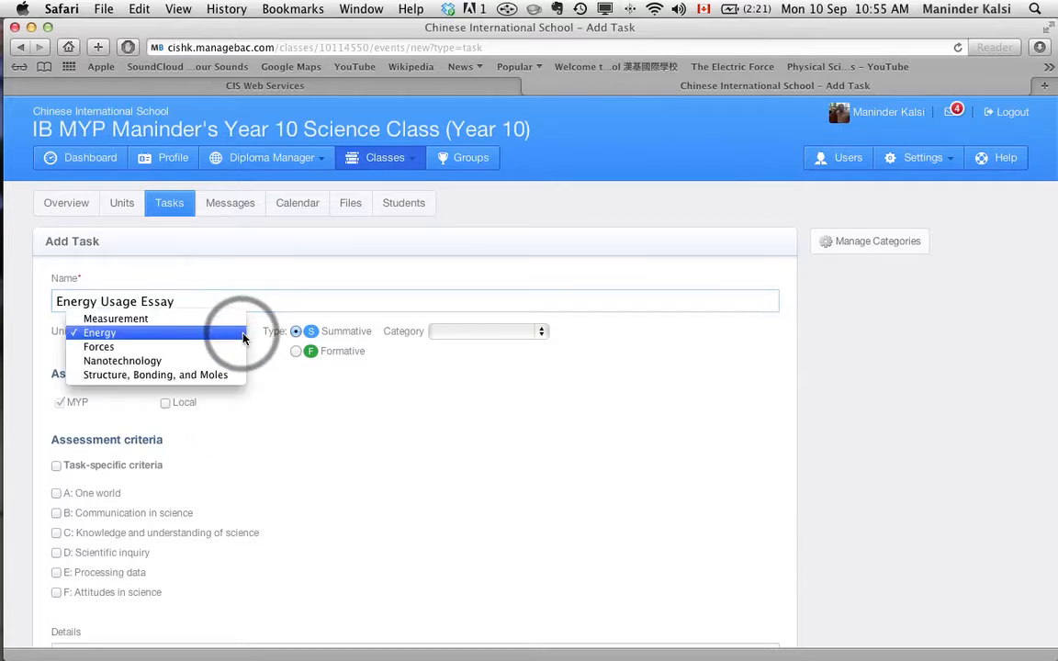
{"action": "left_click", "coordinate": [84, 333]}
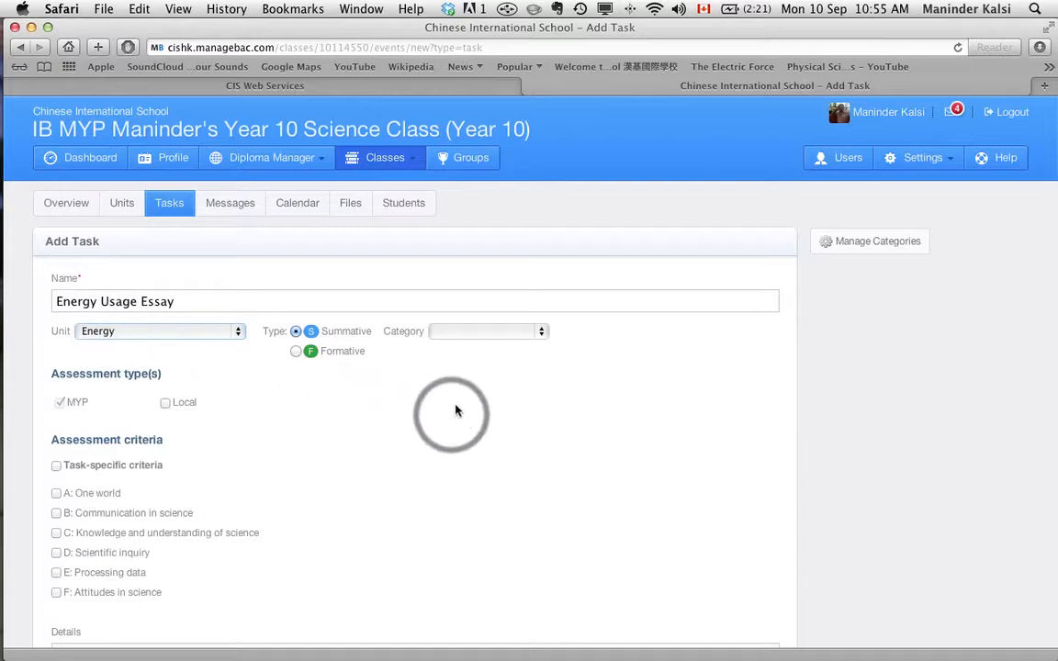
{"action": "left_click", "coordinate": [542, 333]}
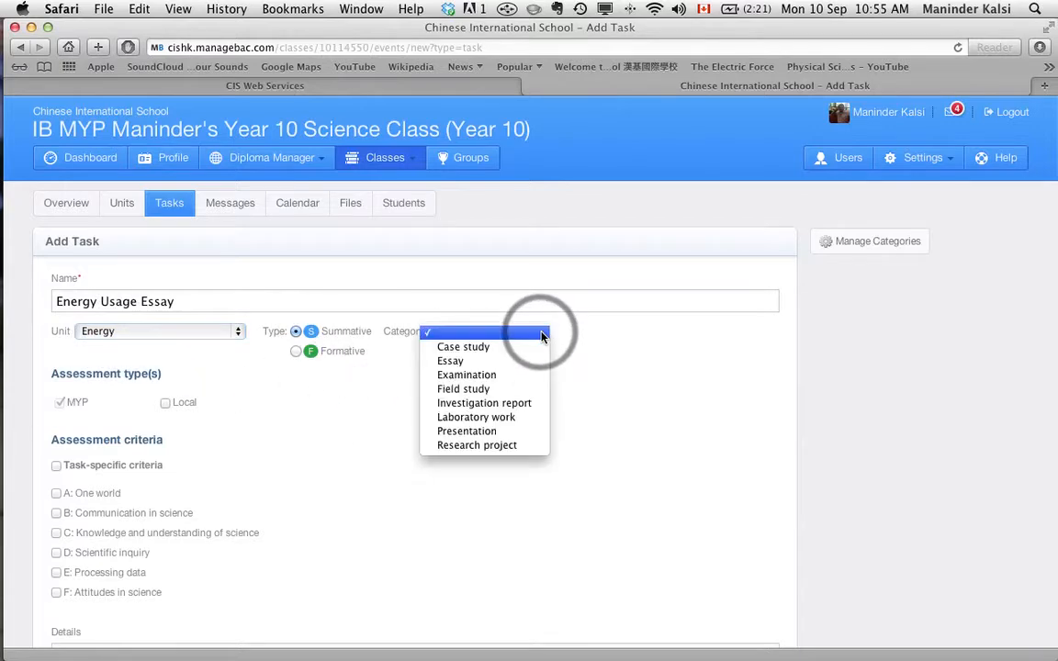
{"action": "left_click", "coordinate": [463, 363]}
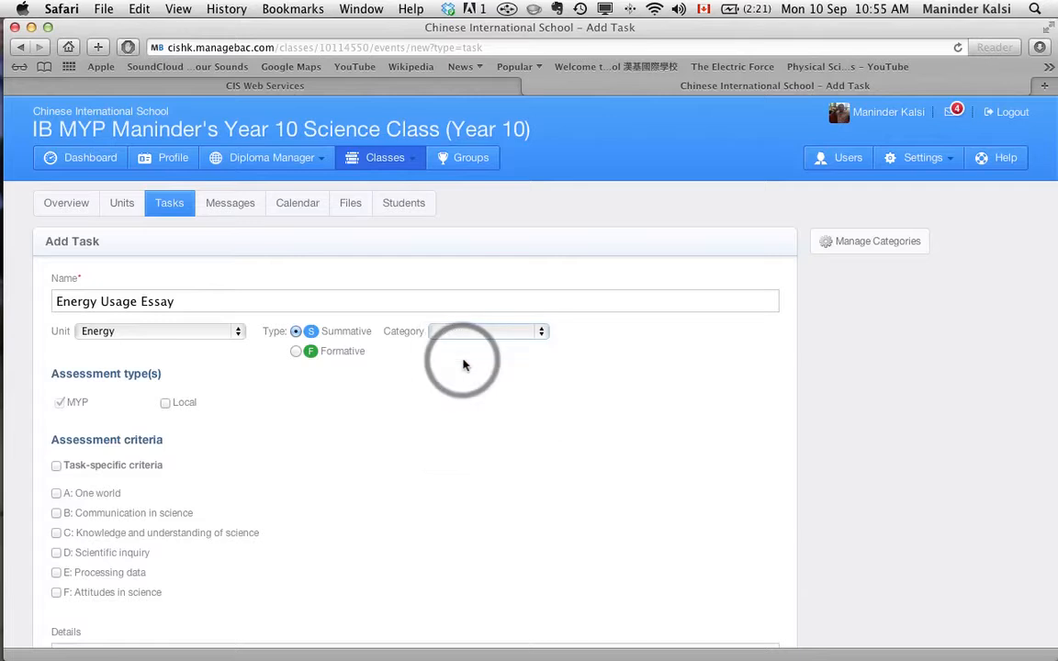
{"action": "left_click", "coordinate": [541, 332]}
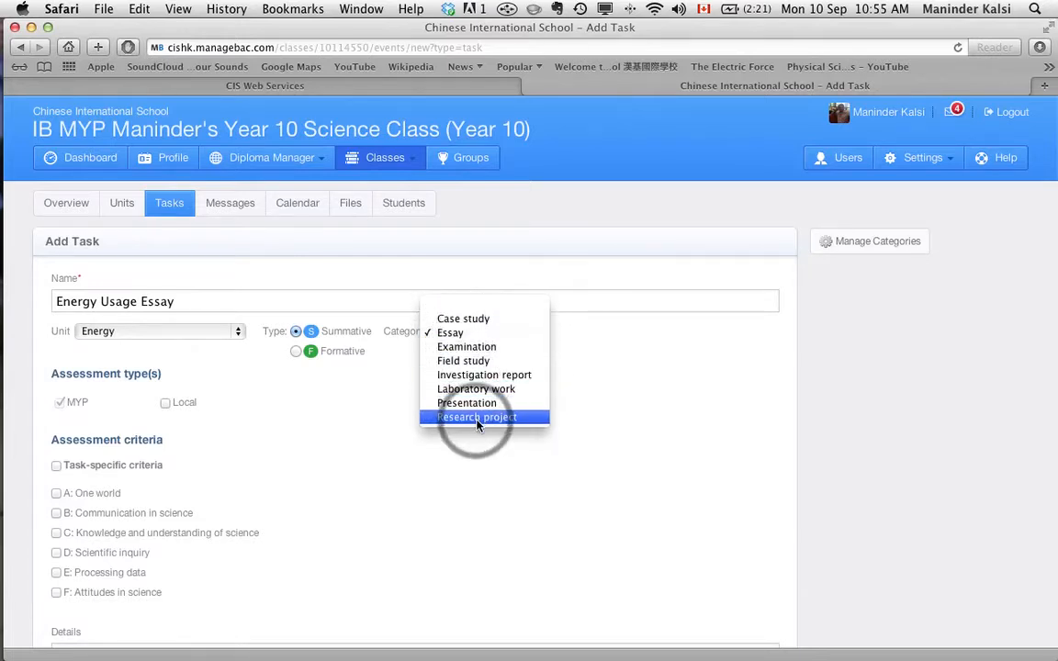
{"action": "left_click", "coordinate": [683, 352]}
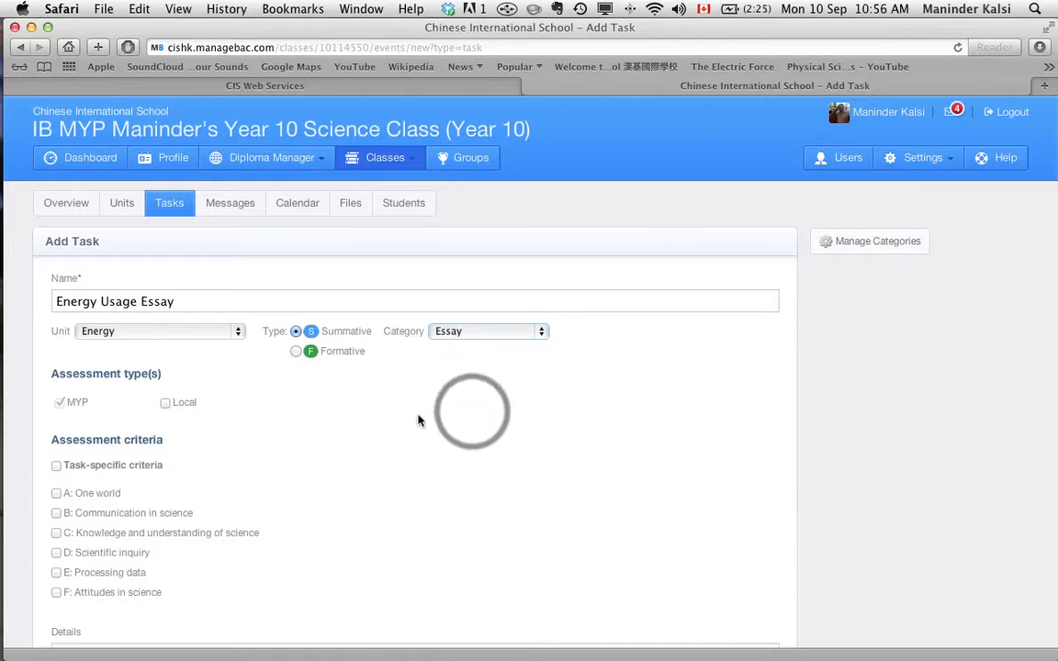
Step: Select assessment criteria A: One world and B: Communication in science for the task
{"action": "scroll", "coordinate": [326, 421], "scroll_direction": "down", "scroll_amount": 3}
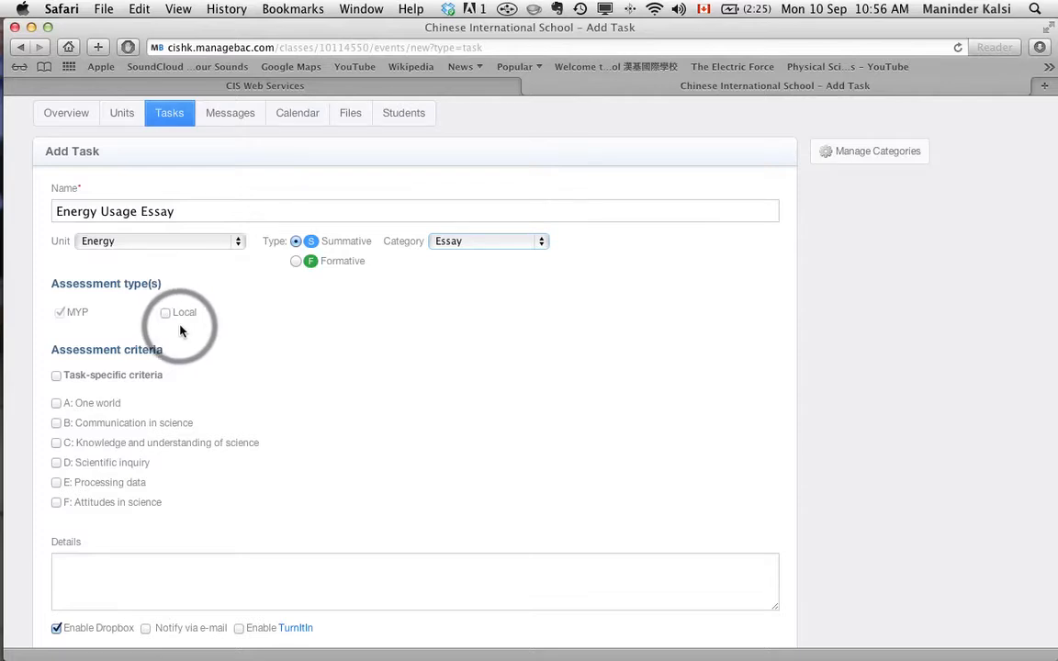
{"action": "scroll", "coordinate": [128, 319], "scroll_direction": "down", "scroll_amount": 2}
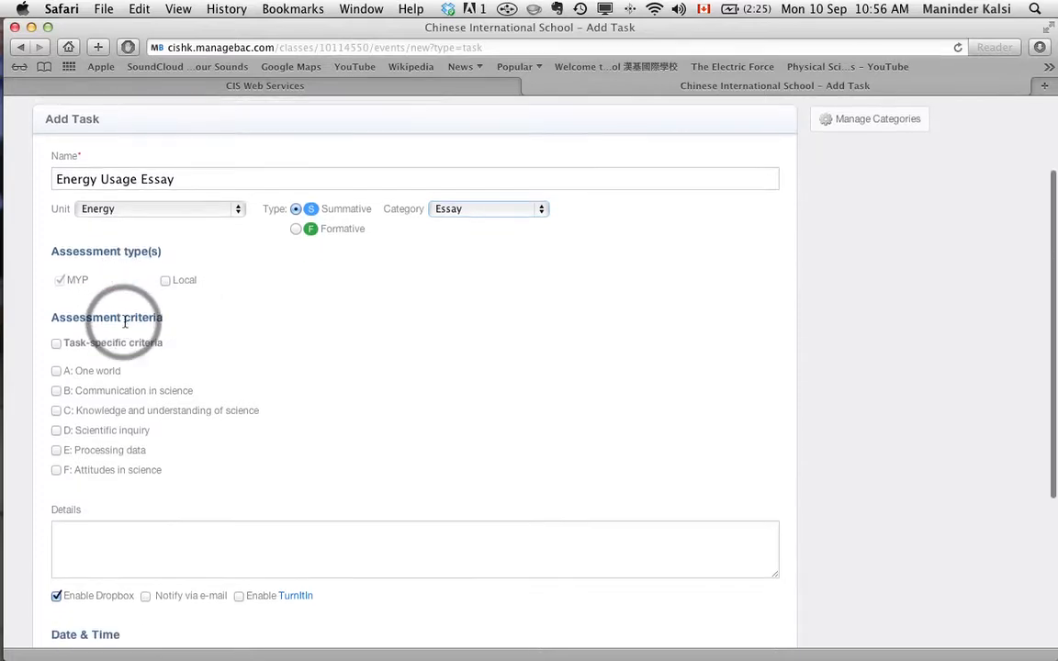
{"action": "scroll", "coordinate": [127, 327], "scroll_direction": "down", "scroll_amount": 1}
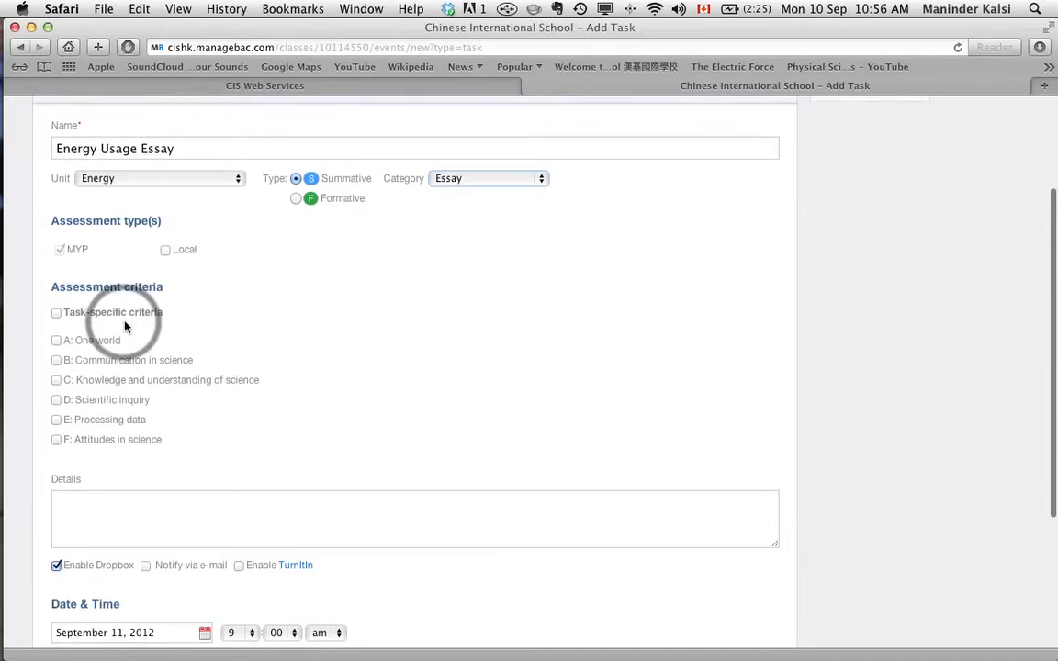
{"action": "left_click", "coordinate": [57, 342]}
{"action": "left_click", "coordinate": [57, 361]}
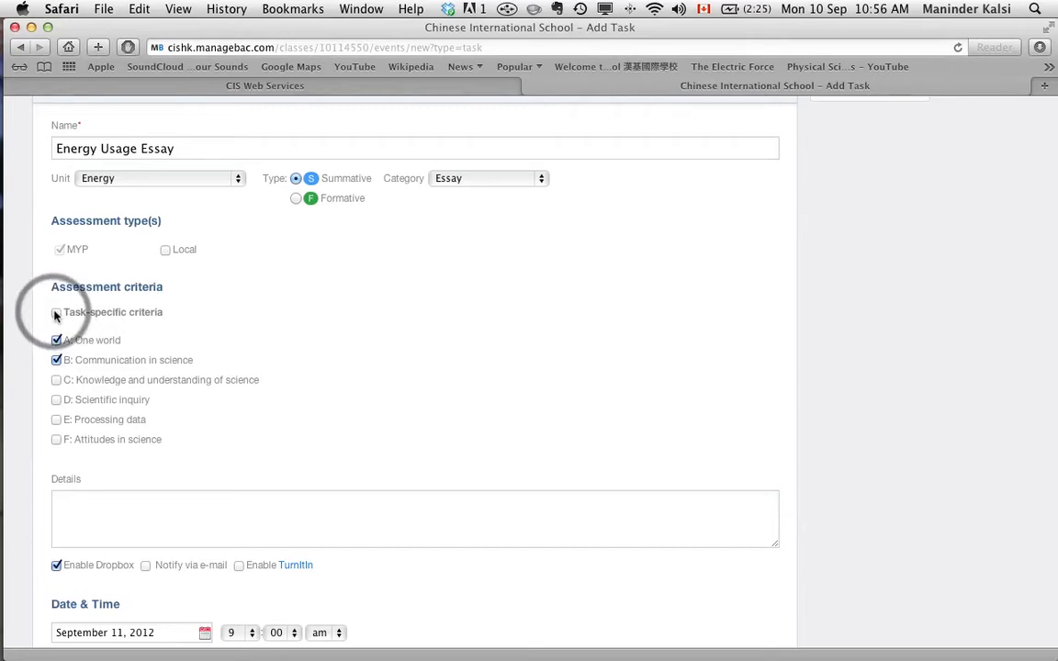
Step: Turn on task-specific criteria, review the level descriptors for criteria A and B, and turn the option off again
{"action": "left_click", "coordinate": [56, 313]}
{"action": "scroll", "coordinate": [208, 303], "scroll_direction": "down", "scroll_amount": 5}
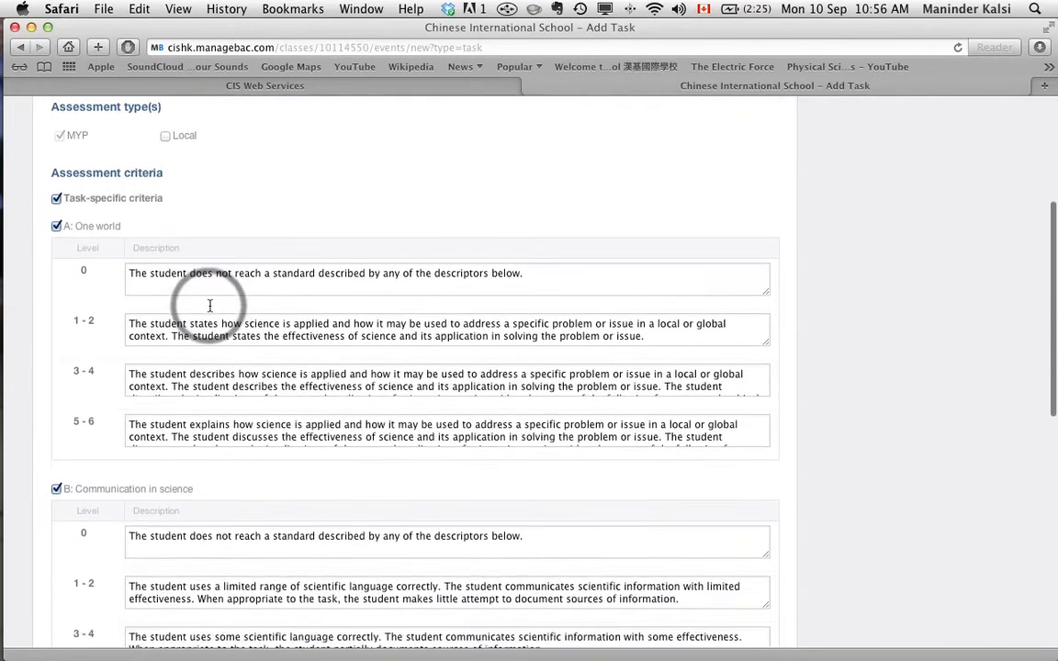
{"action": "scroll", "coordinate": [209, 310], "scroll_direction": "up", "scroll_amount": 2}
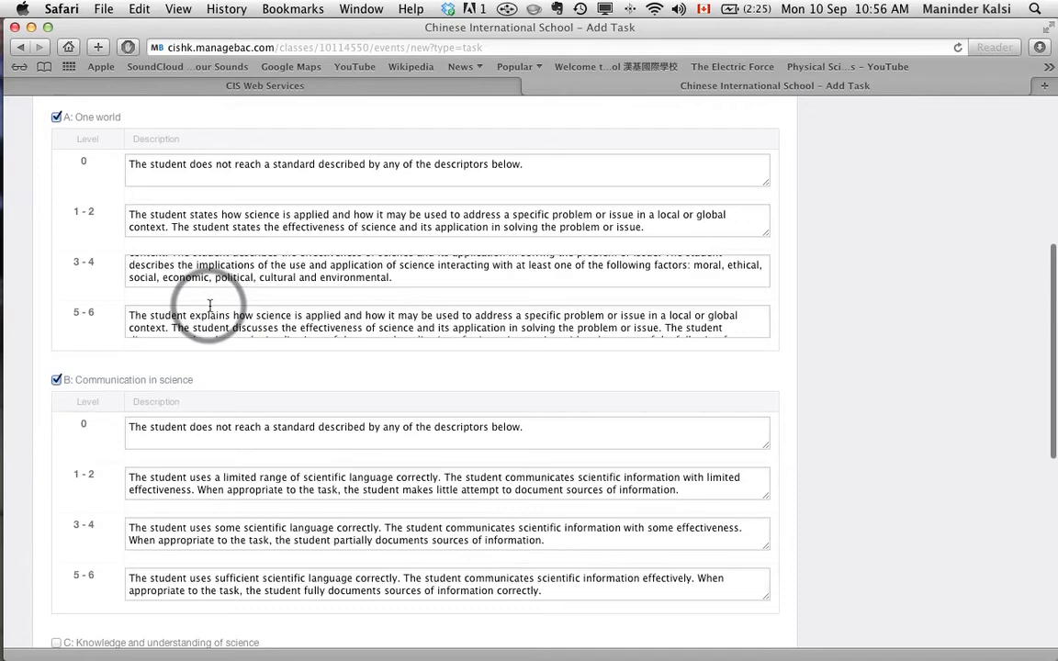
{"action": "scroll", "coordinate": [229, 320], "scroll_direction": "down", "scroll_amount": 3}
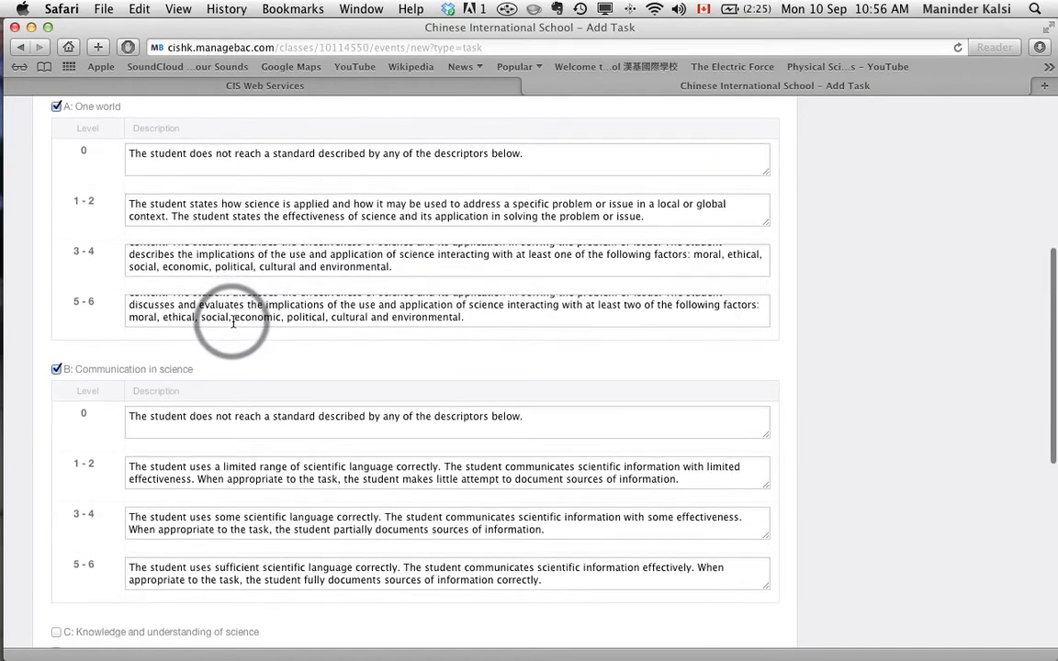
{"action": "scroll", "coordinate": [232, 321], "scroll_direction": "up", "scroll_amount": 3}
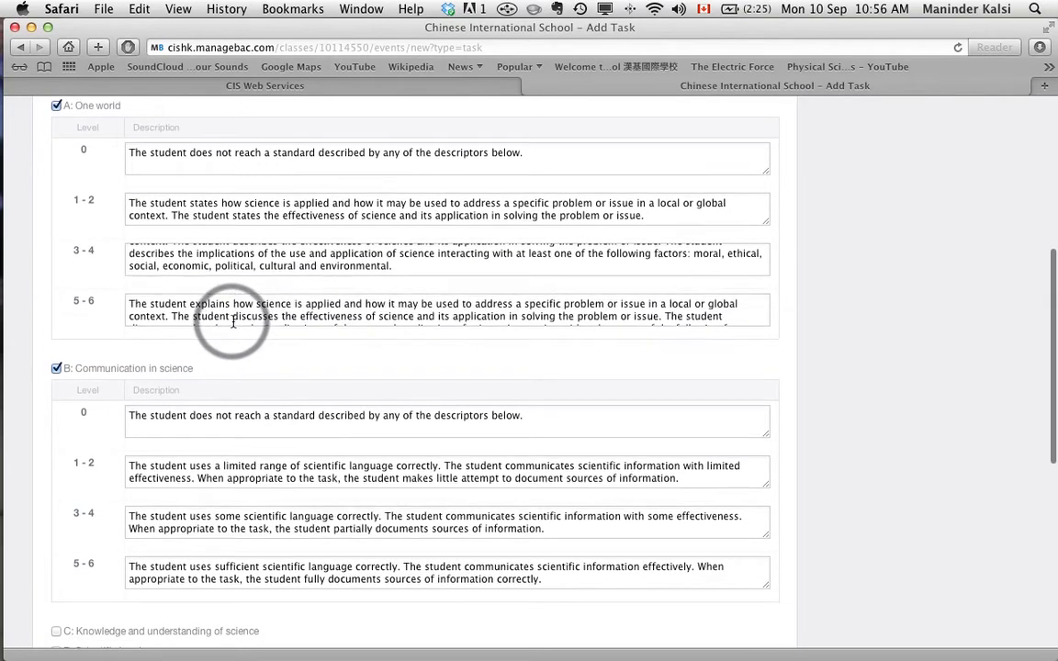
{"action": "scroll", "coordinate": [232, 322], "scroll_direction": "up", "scroll_amount": 1}
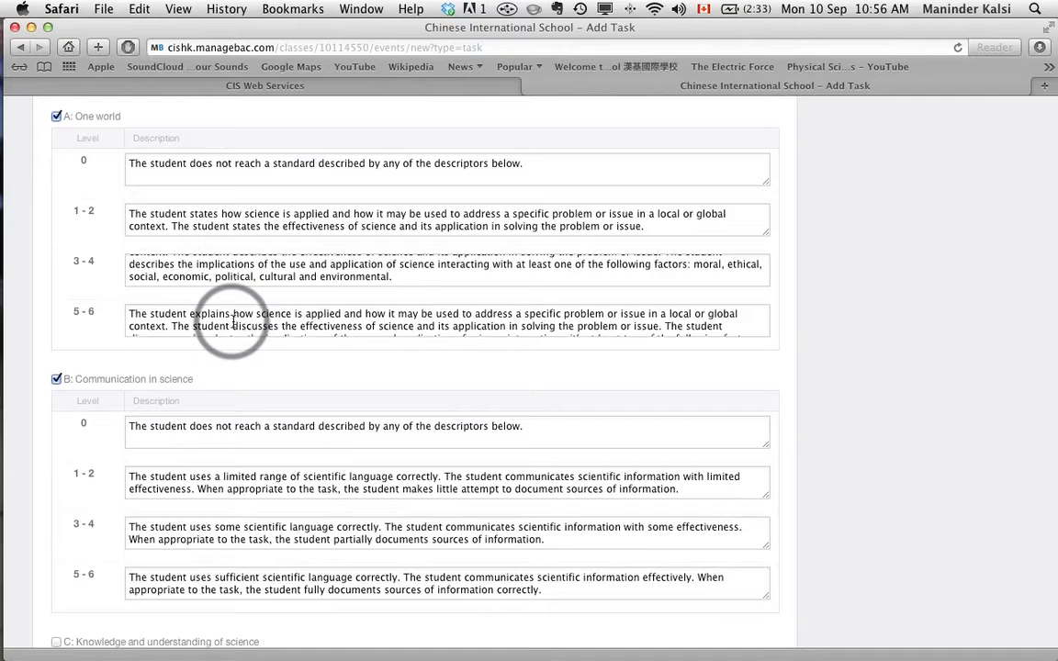
{"action": "scroll", "coordinate": [232, 321], "scroll_direction": "up", "scroll_amount": 3}
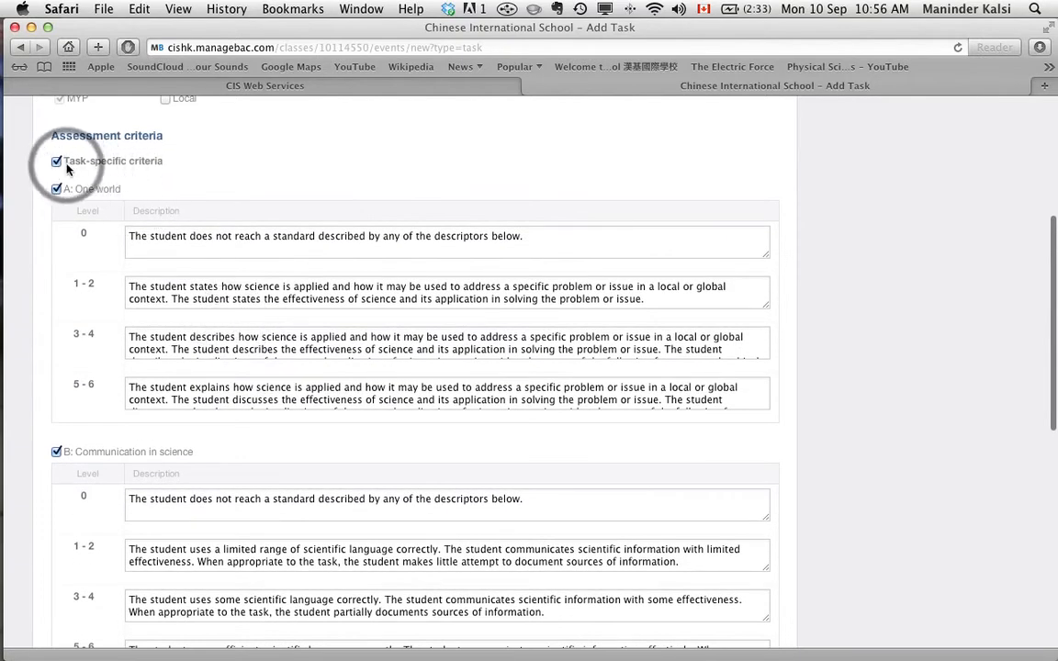
{"action": "left_click", "coordinate": [65, 165]}
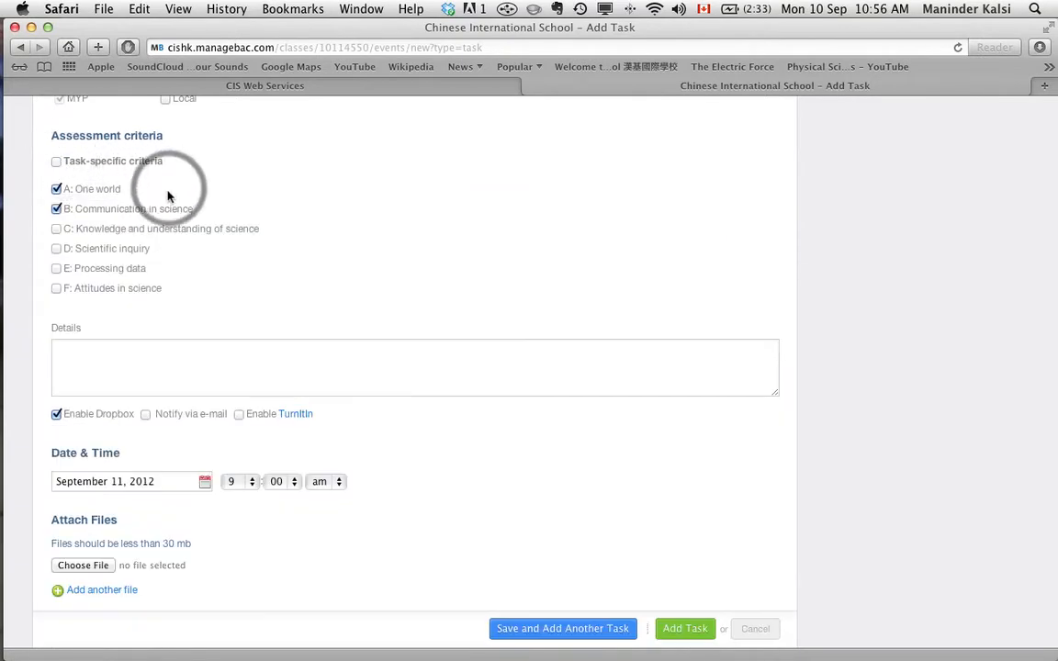
Step: Enter the task details as "You will write an essay on Energy Conservation."
{"action": "left_click", "coordinate": [131, 379]}
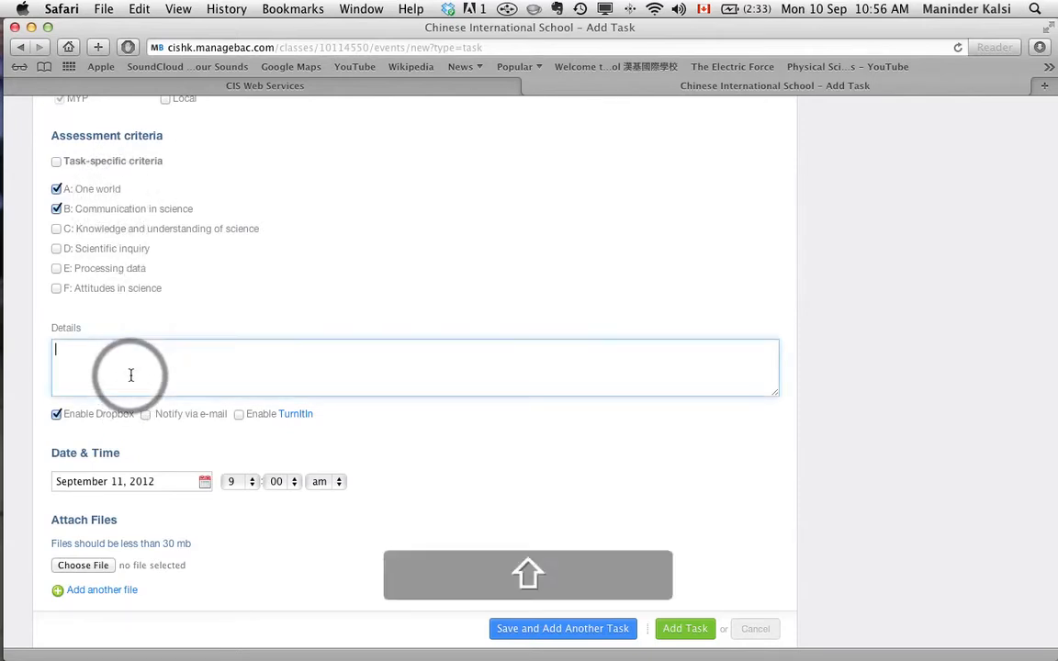
{"action": "type", "text": "Students will "}
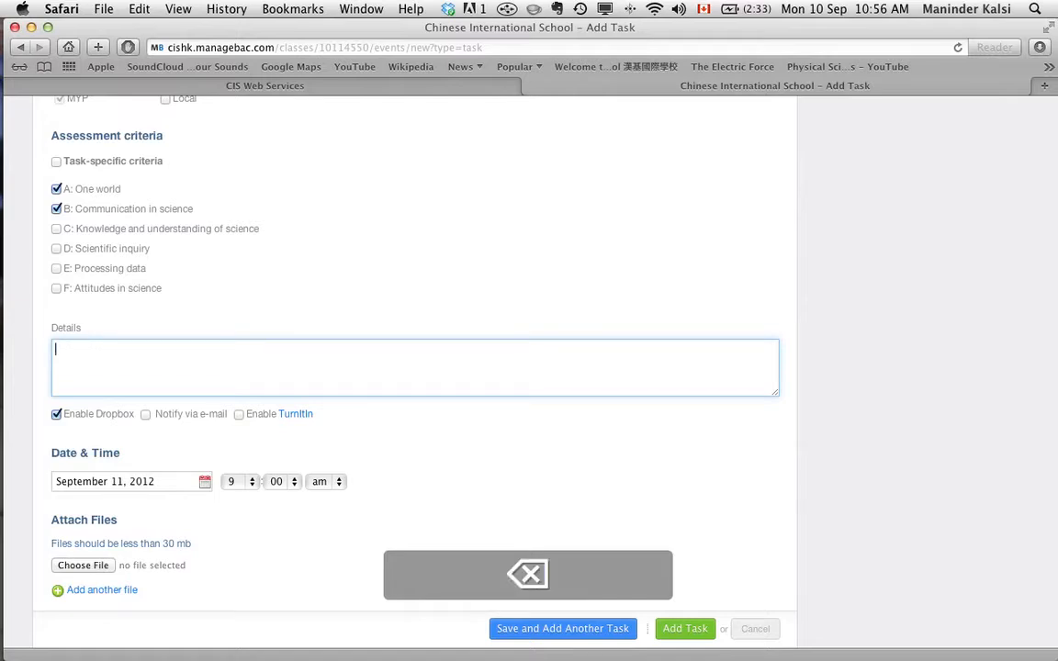
{"action": "type", "text": "You"}
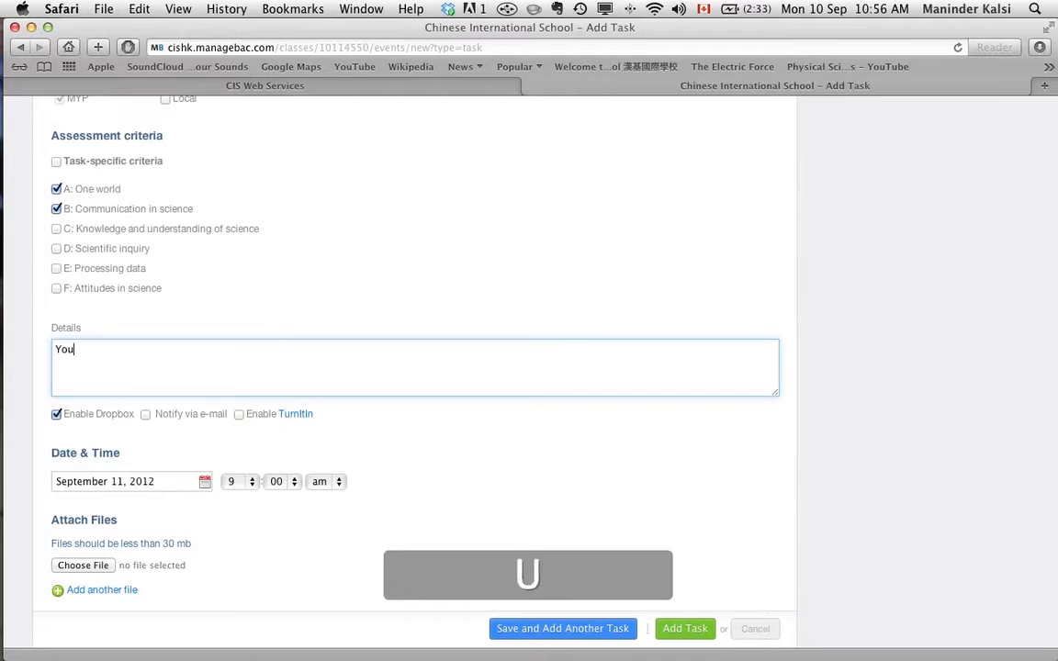
{"action": "type", "text": " will ;writ"}
{"action": "key", "text": "BackSpace"}
{"action": "key", "text": "BackSpace"}
{"action": "key", "text": "BackSpace"}
{"action": "key", "text": "BackSpace"}
{"action": "key", "text": "BackSpace"}
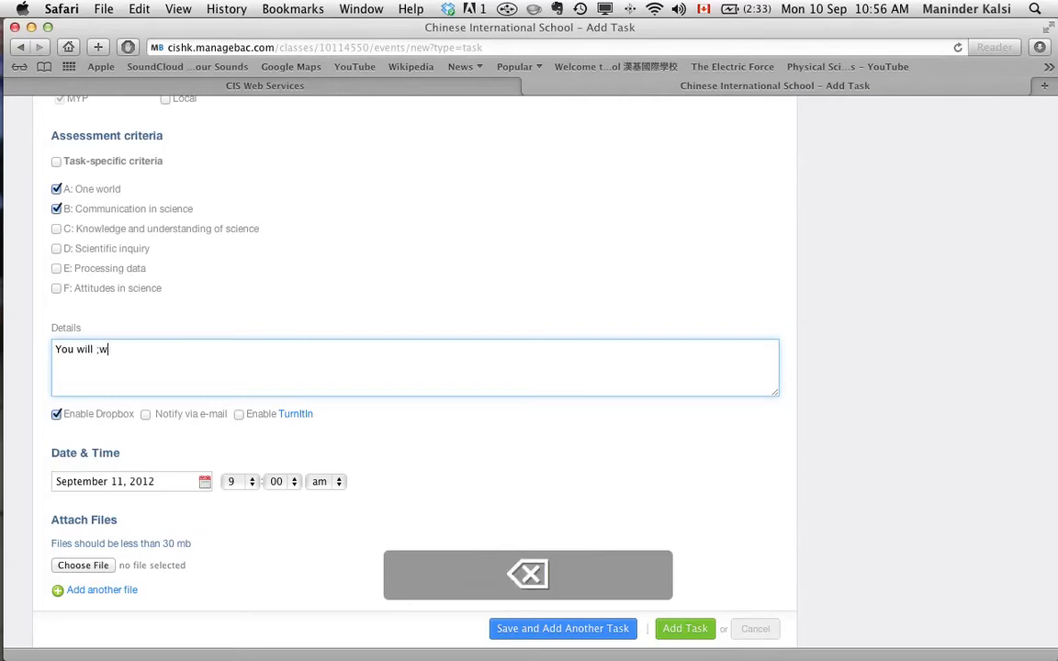
{"action": "type", "text": "write an essay"}
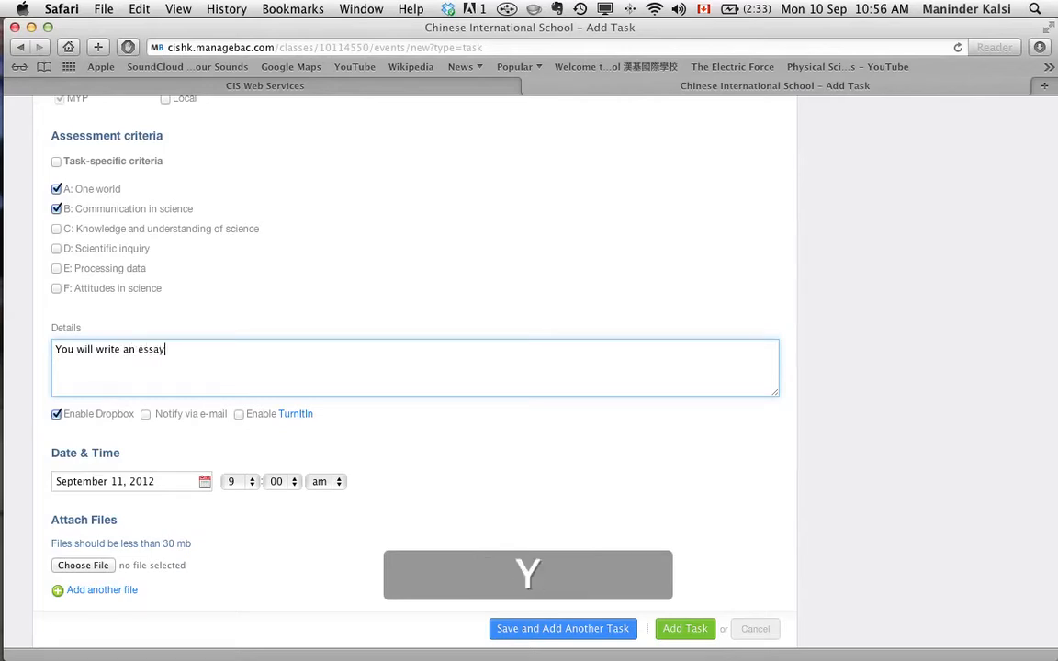
{"action": "type", "text": " on En"}
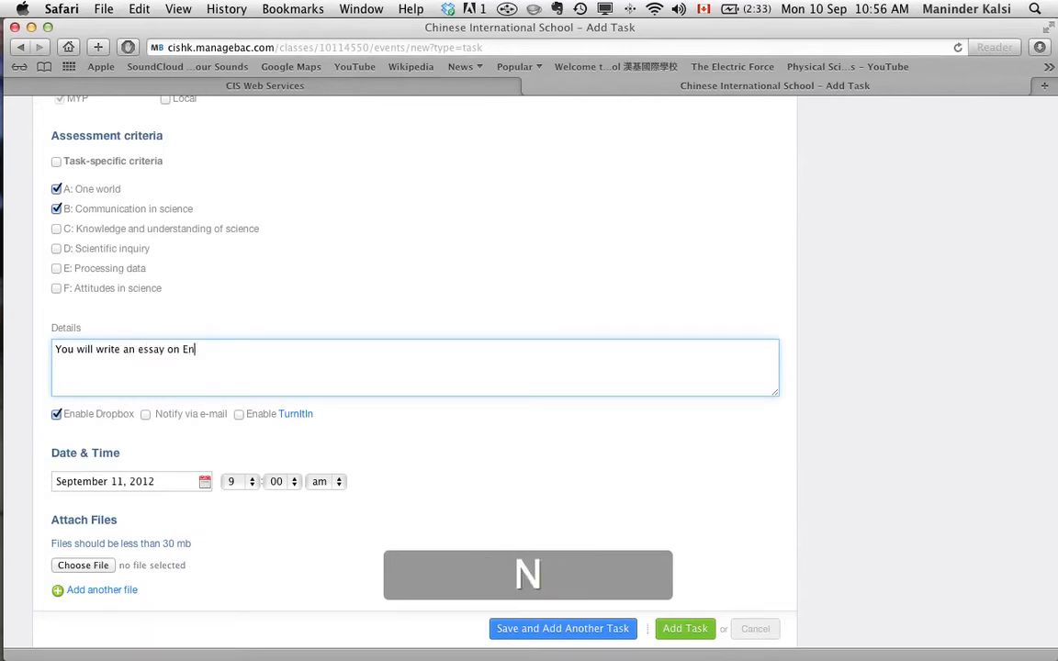
{"action": "type", "text": "ergy Conservation."}
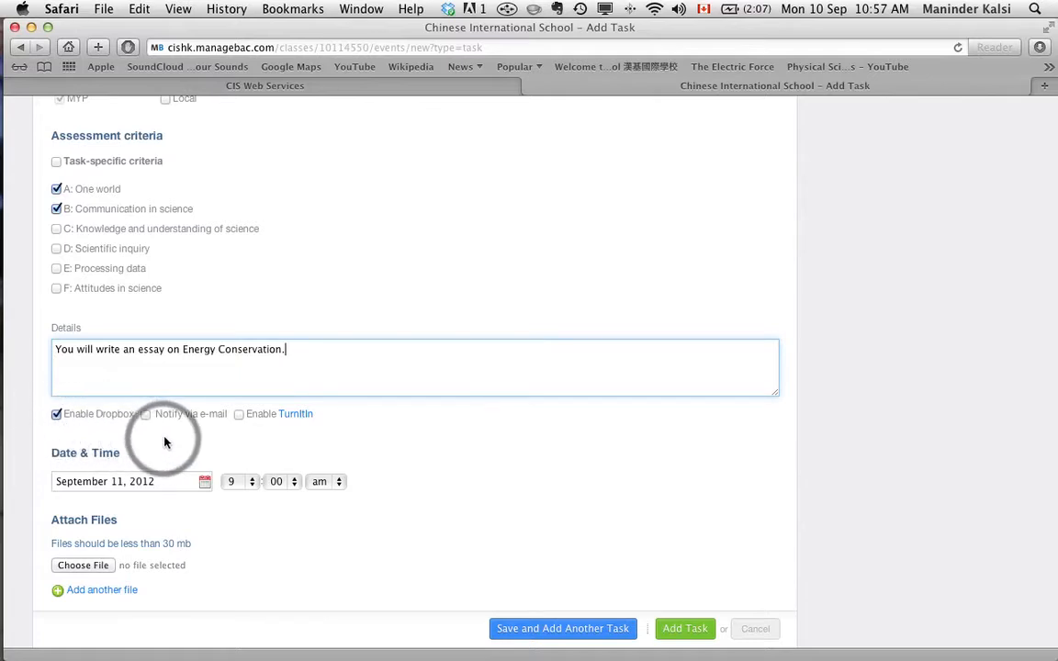
Step: Enable e-mail notification and TurnItIn for the task
{"action": "left_click", "coordinate": [147, 415]}
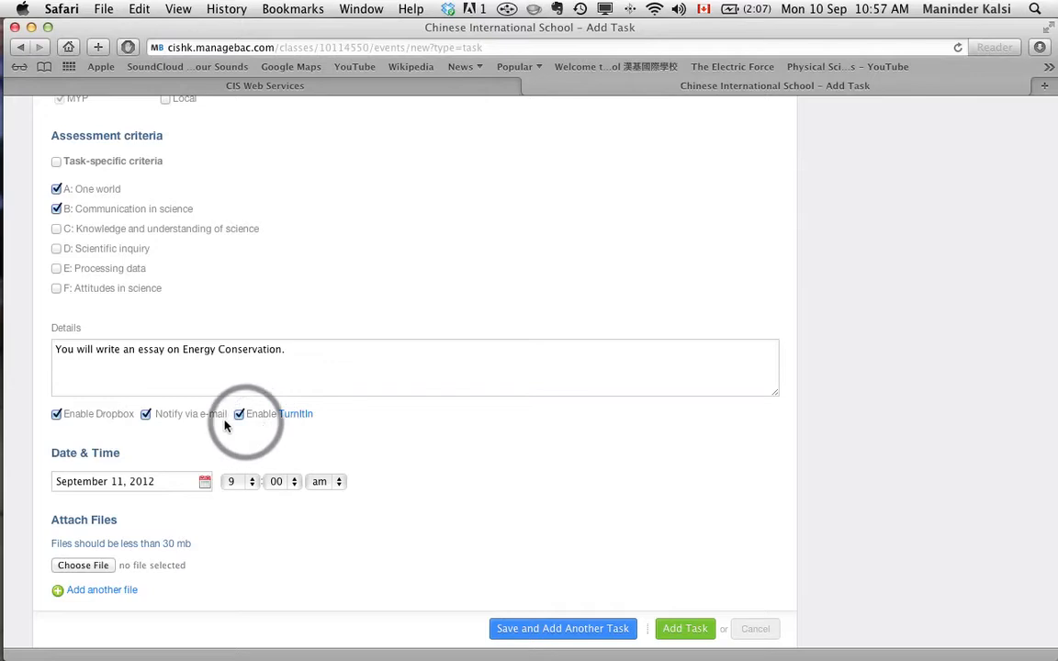
Step: Set the task's due date to September 28, 2012
{"action": "left_click", "coordinate": [205, 482]}
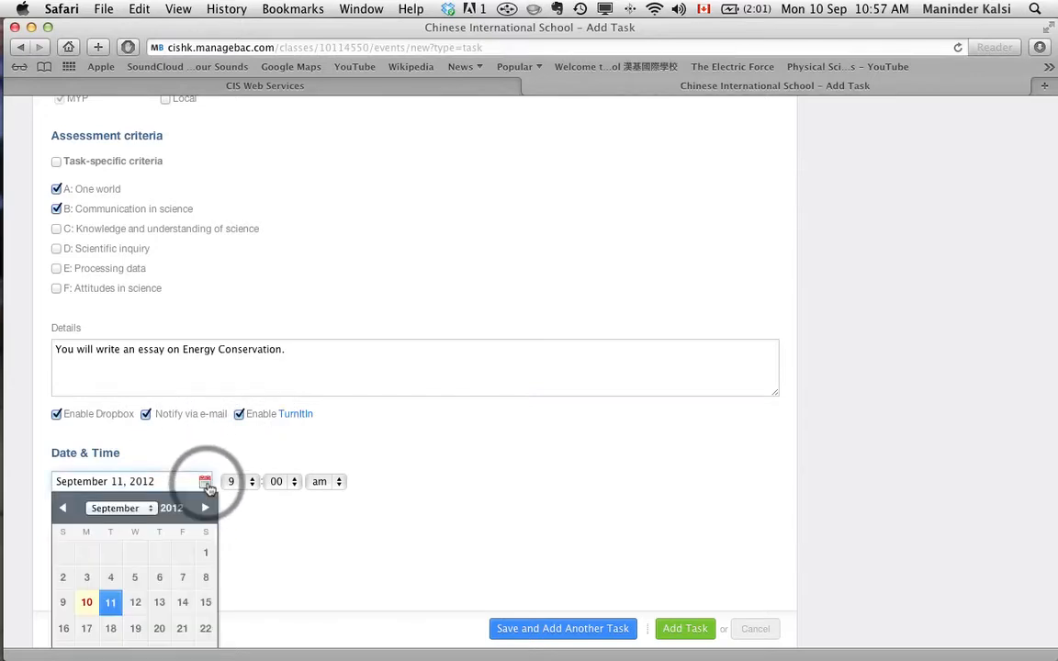
{"action": "scroll", "coordinate": [317, 525], "scroll_direction": "down", "scroll_amount": 3}
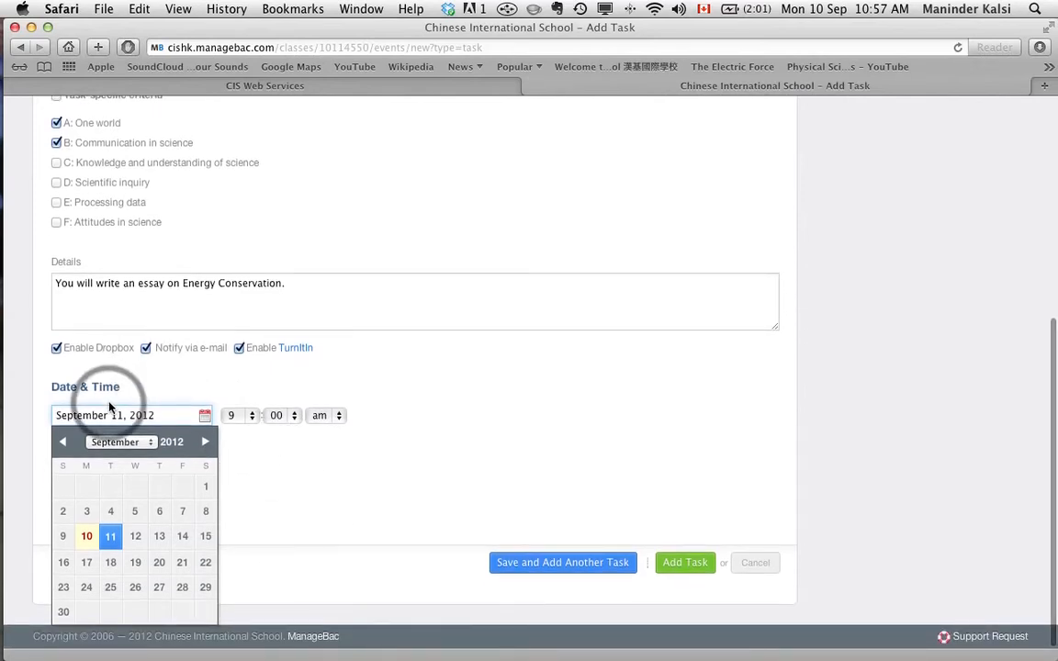
{"action": "left_click", "coordinate": [183, 588]}
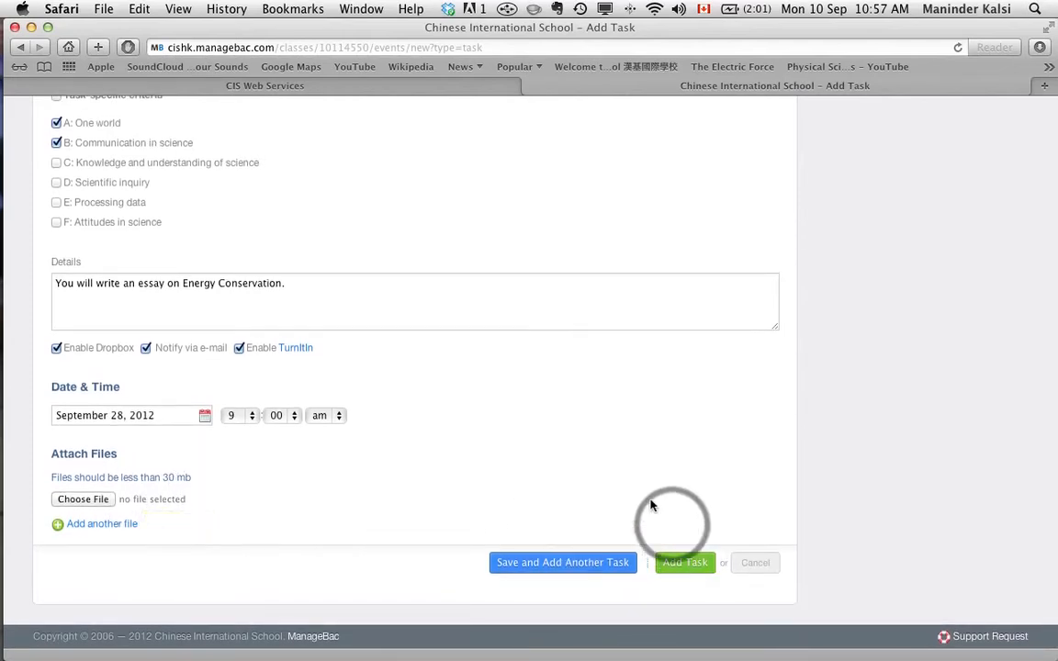
Step: Check the completed task form from its name to its attachments and add the Energy Usage Essay task to the class
{"action": "scroll", "coordinate": [543, 424], "scroll_direction": "up", "scroll_amount": 4}
{"action": "scroll", "coordinate": [543, 425], "scroll_direction": "up", "scroll_amount": 4}
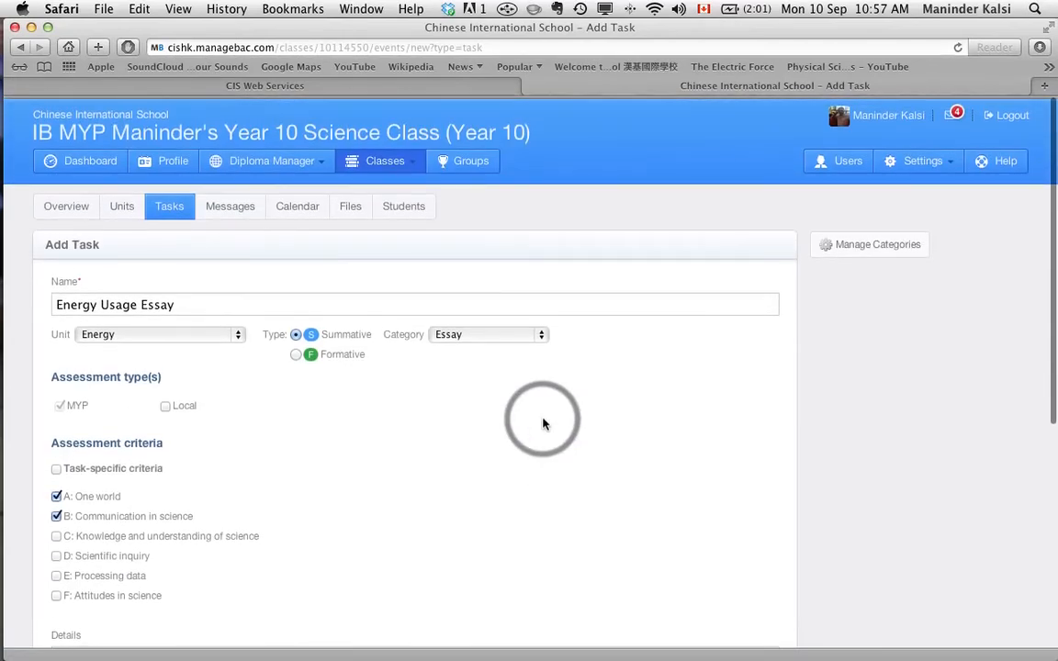
{"action": "scroll", "coordinate": [543, 425], "scroll_direction": "down", "scroll_amount": 8}
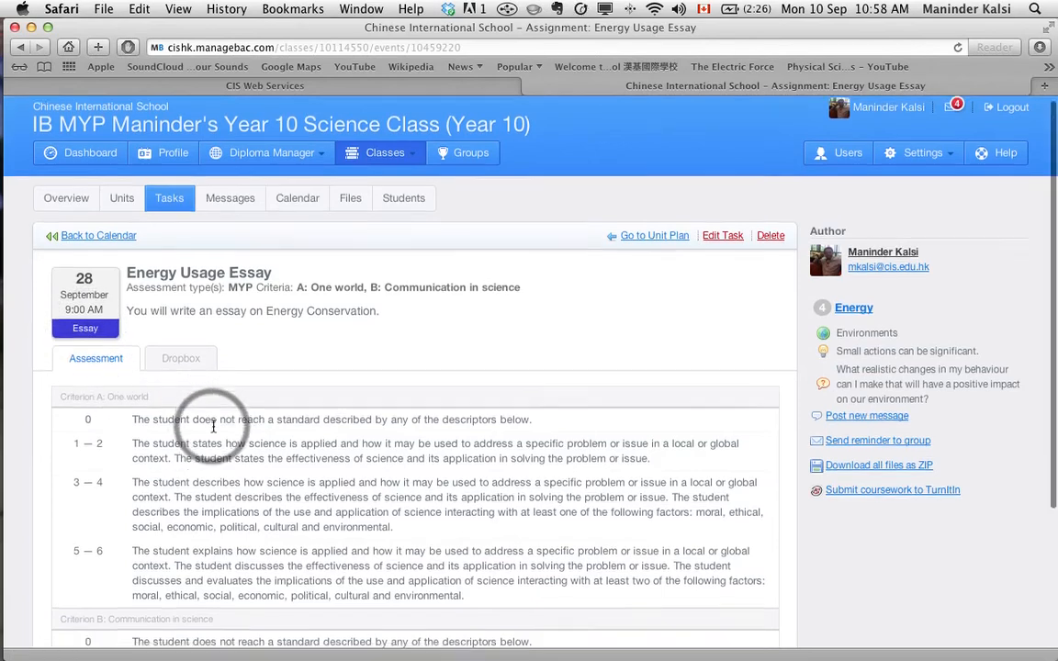
Step: Review the Energy Usage Essay task's criterion descriptors and Dropbox submissions, and return to the class overview
{"action": "scroll", "coordinate": [206, 418], "scroll_direction": "down", "scroll_amount": 5}
{"action": "scroll", "coordinate": [211, 421], "scroll_direction": "up", "scroll_amount": 5}
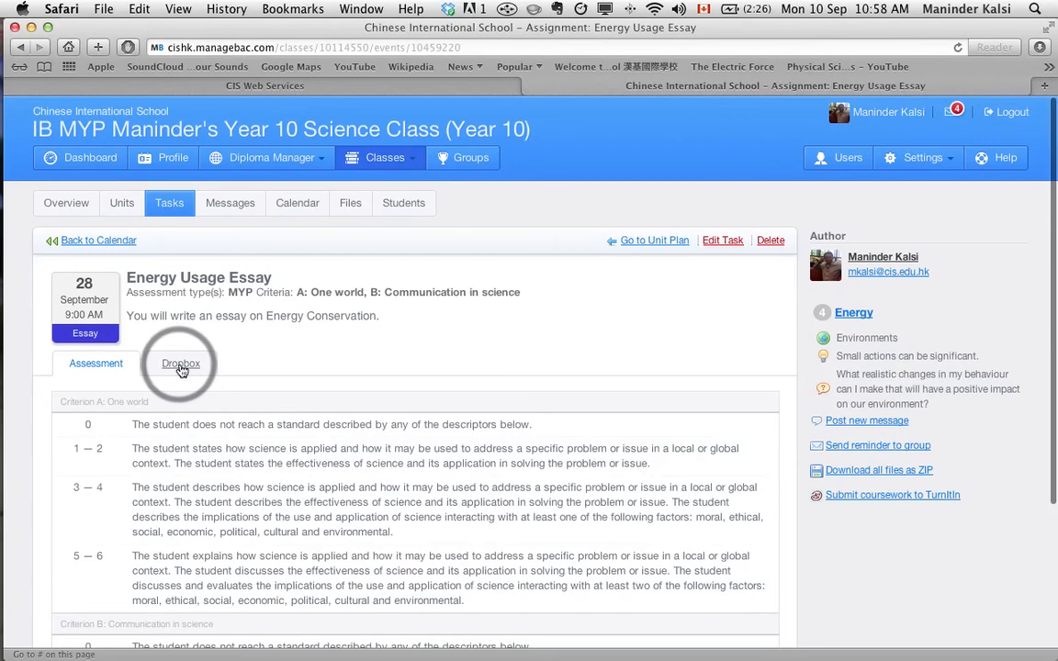
{"action": "left_click", "coordinate": [181, 365]}
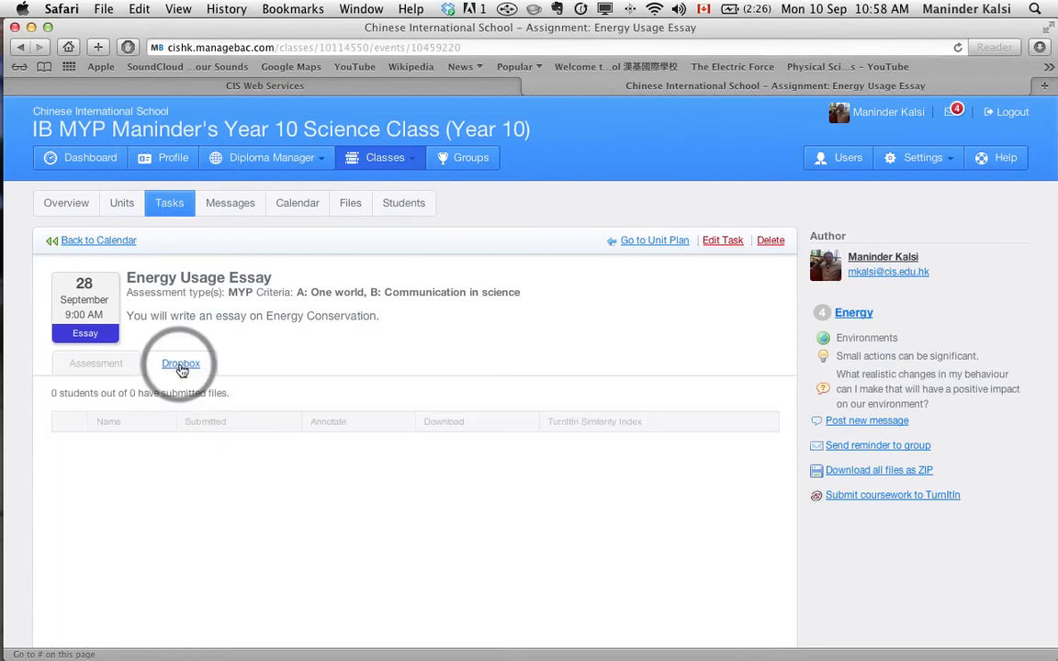
{"action": "scroll", "coordinate": [157, 461], "scroll_direction": "down", "scroll_amount": 3}
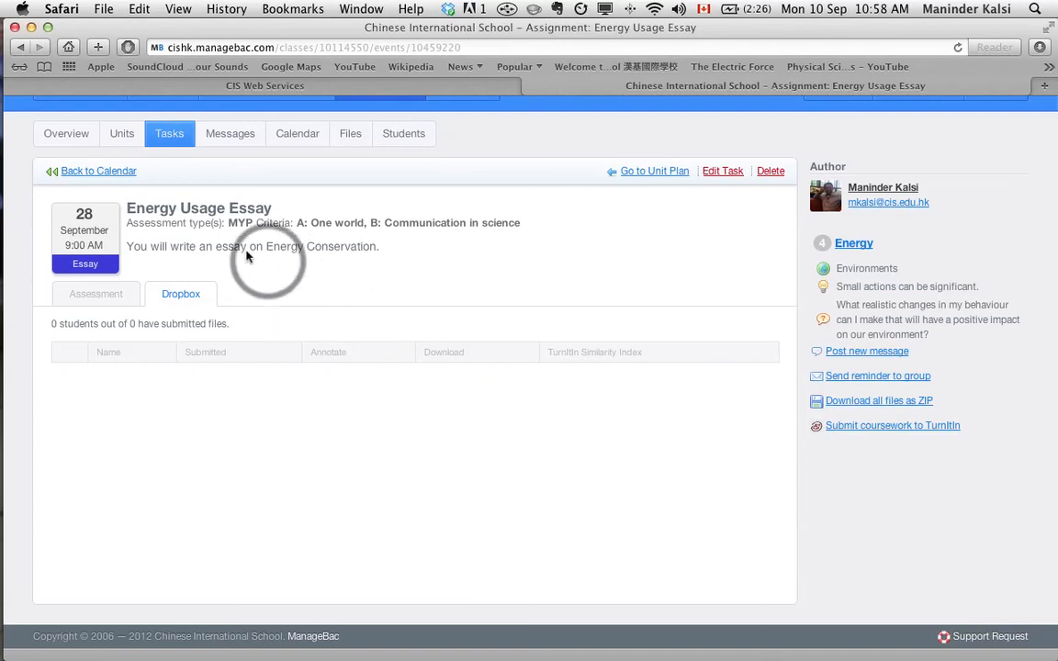
{"action": "scroll", "coordinate": [280, 197], "scroll_direction": "up", "scroll_amount": 2}
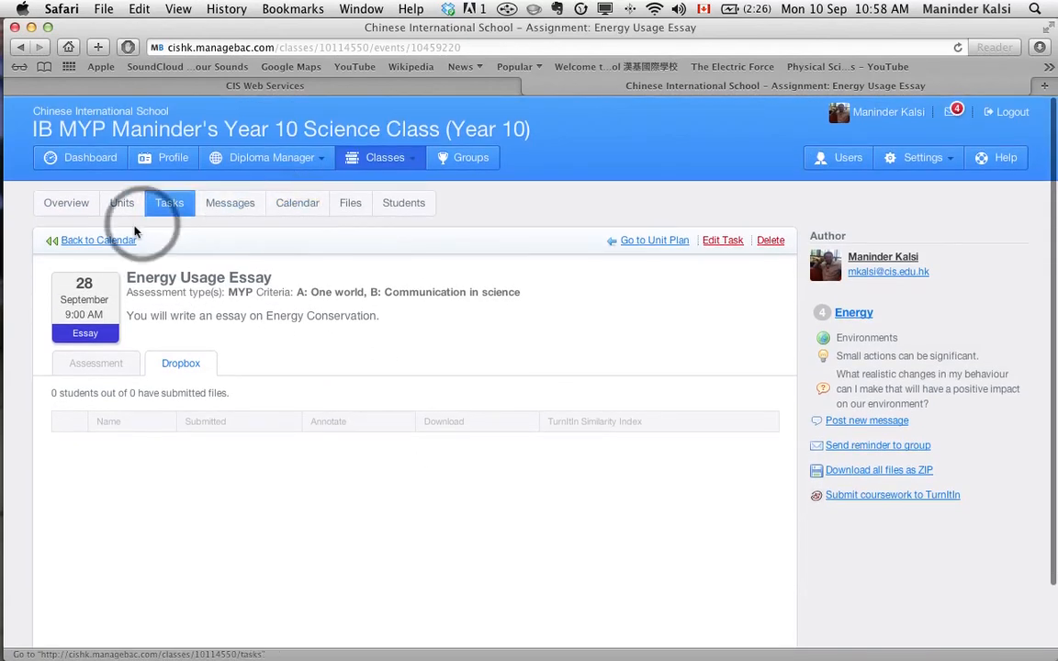
{"action": "left_click", "coordinate": [78, 211]}
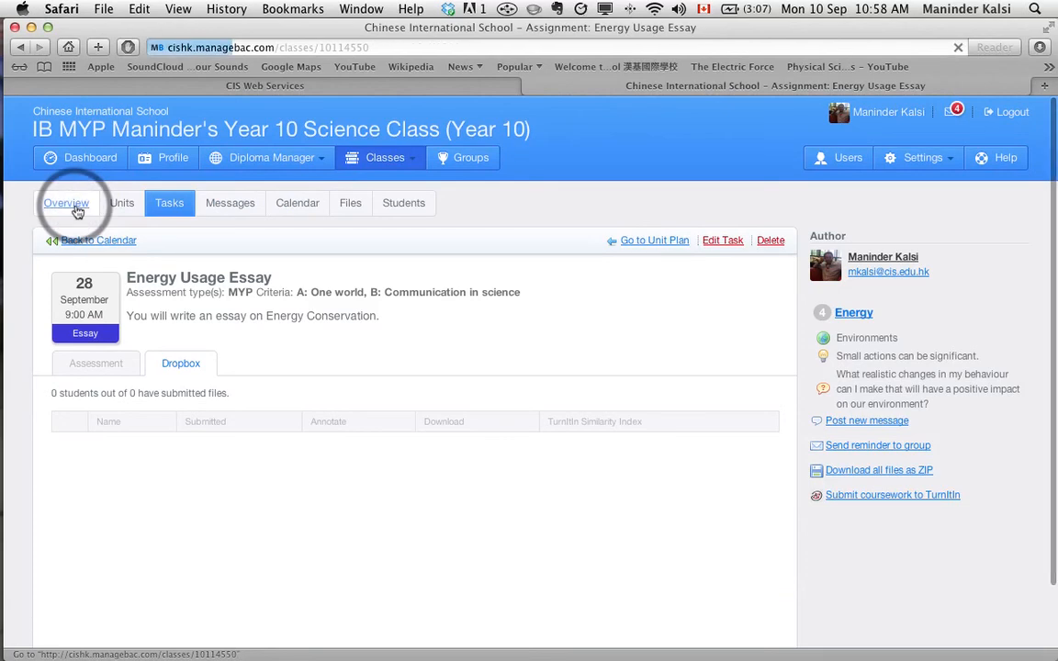